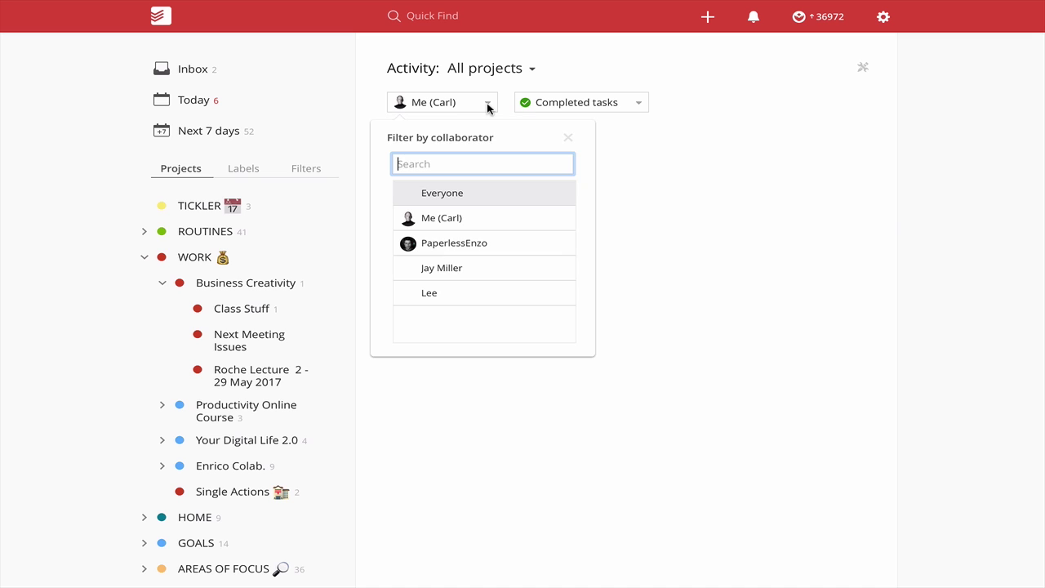
Examine the collaborator and activity-type filter choices available in the activity log.
left_click(488, 106)
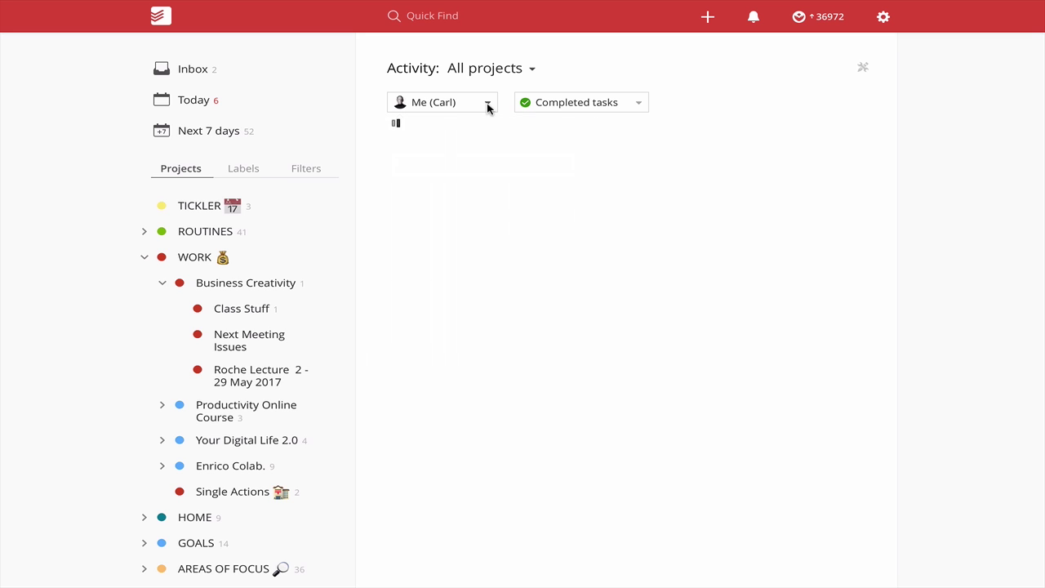
left_click(641, 105)
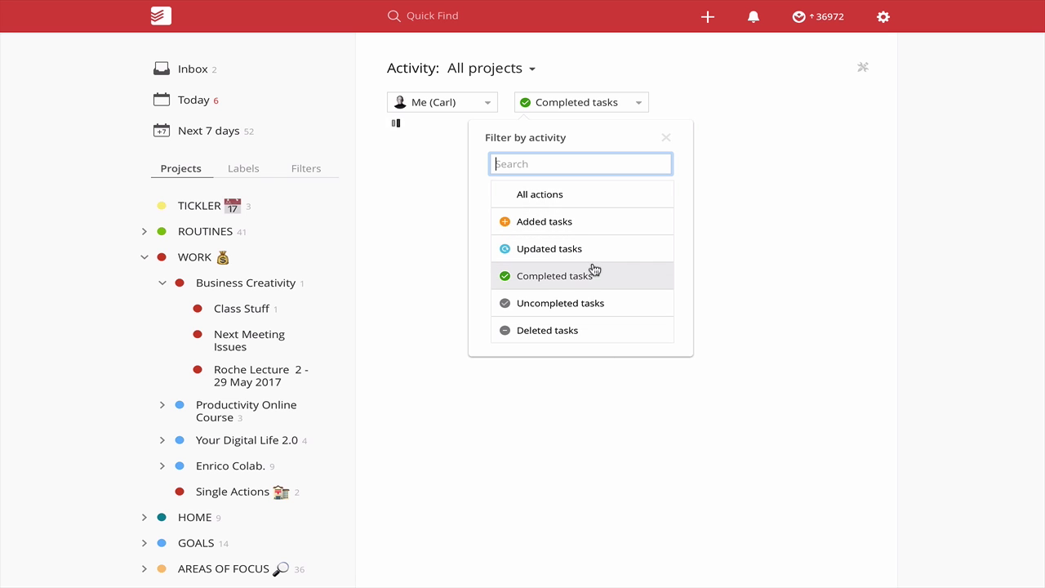
left_click(729, 141)
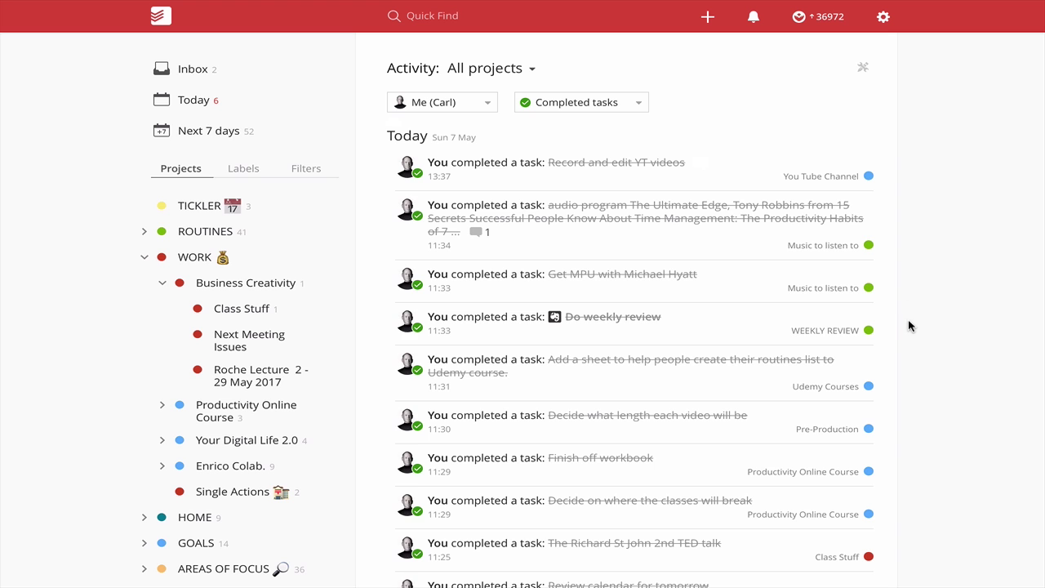
Review the log of completed tasks across all projects, from the most recent entries to older ones.
scroll(908, 319, "down", 2)
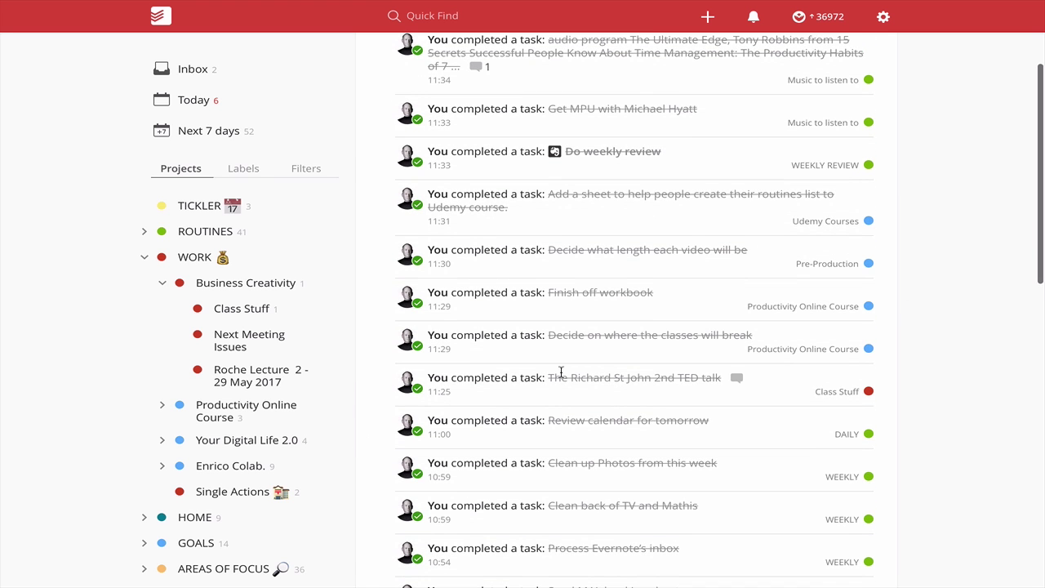
scroll(666, 364, "down", 3)
scroll(666, 364, "up", 5)
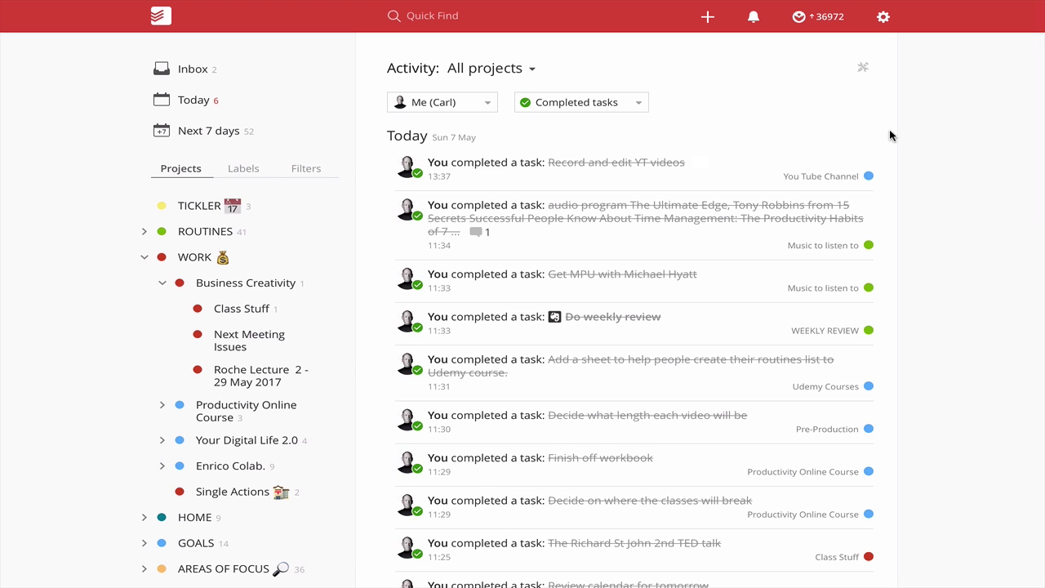
scroll(934, 300, "down", 1)
scroll(934, 299, "down", 15)
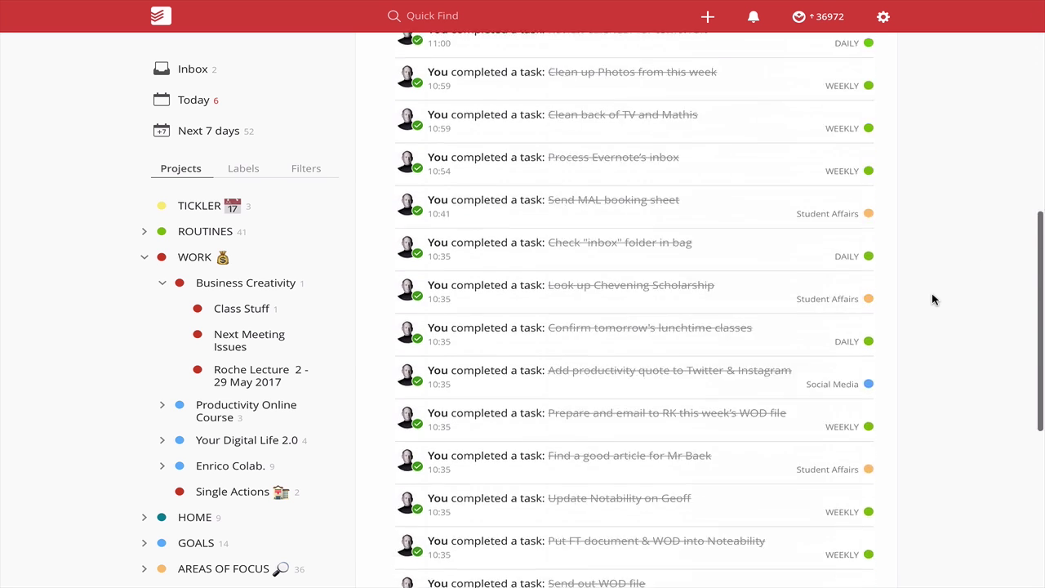
left_click(406, 523)
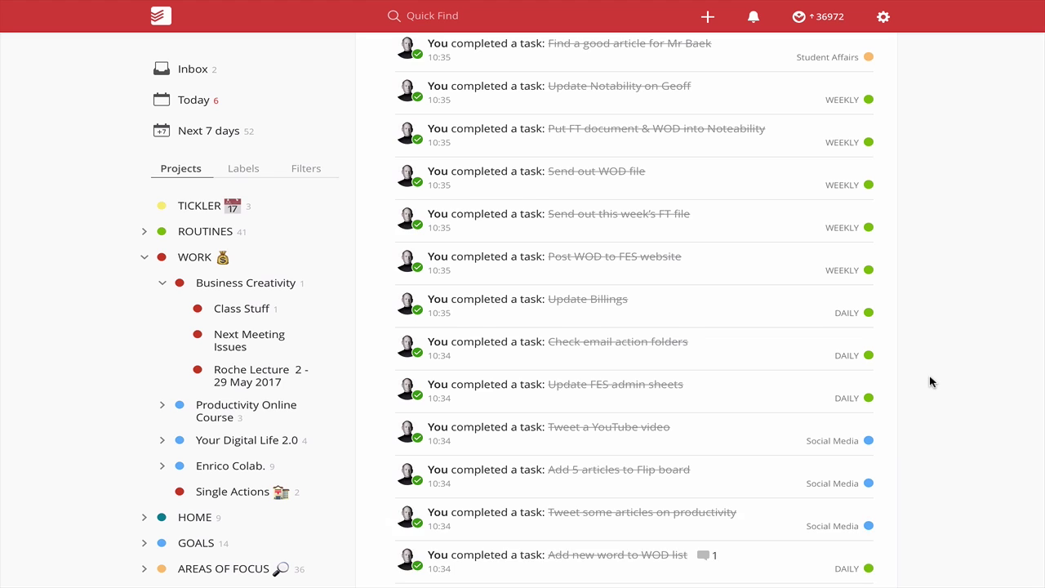
scroll(931, 380, "down", 12)
scroll(930, 380, "up", 20)
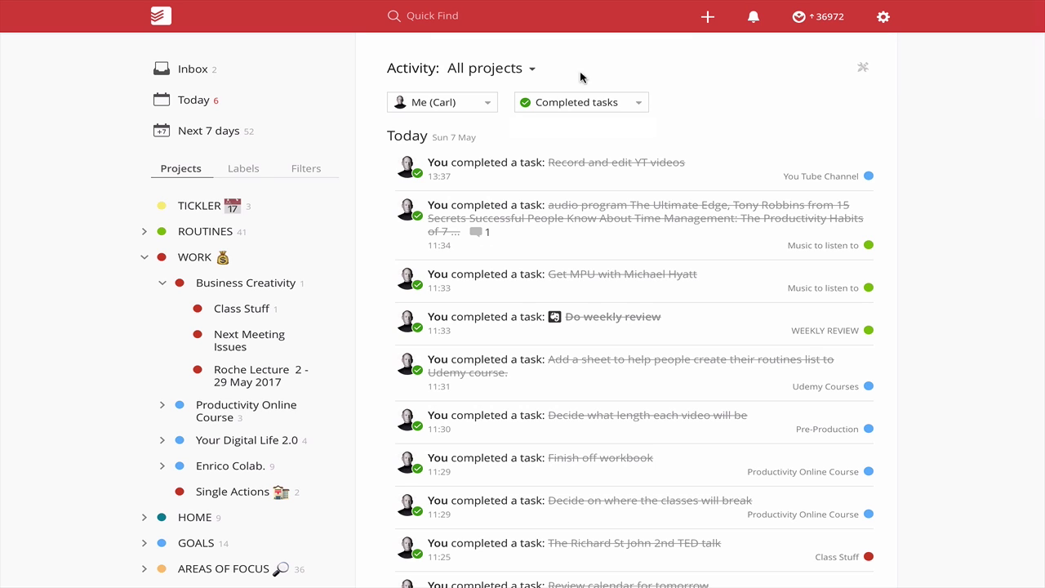
Filter the activity log to the Business Creativity project and review its completed tasks.
left_click(533, 72)
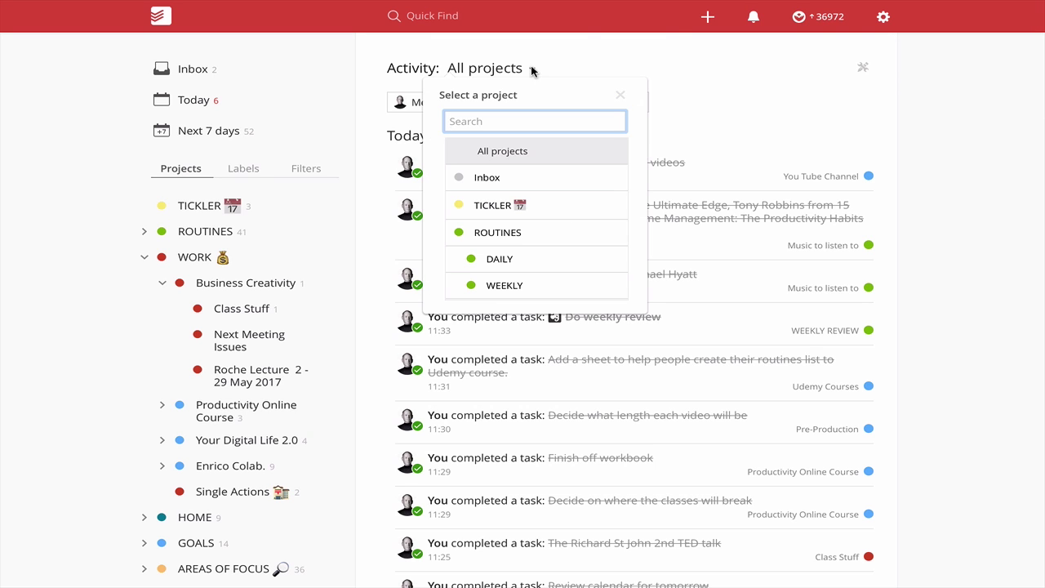
scroll(546, 263, "down", 3)
scroll(546, 266, "down", 4)
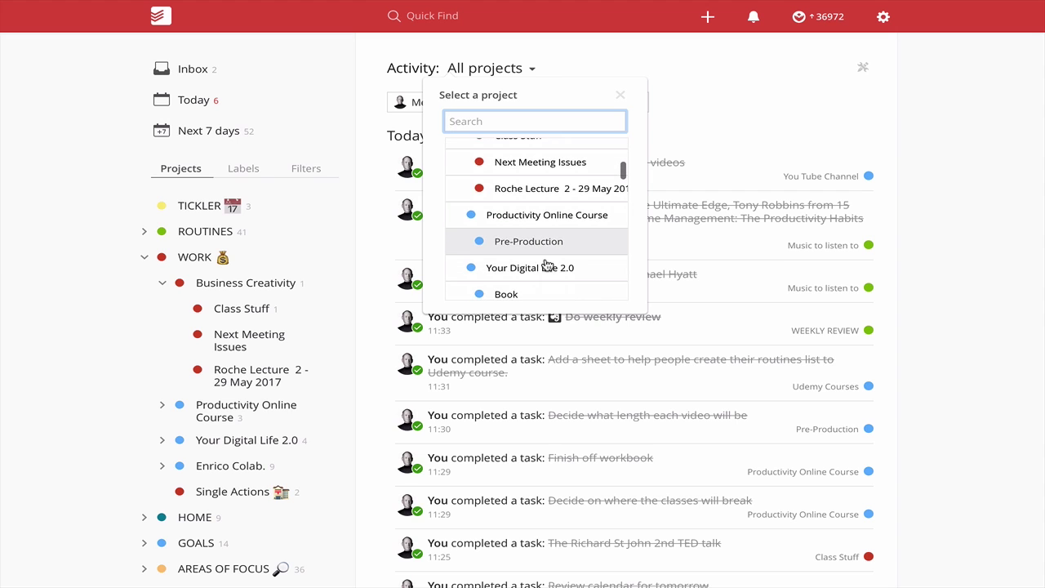
scroll(542, 225, "up", 3)
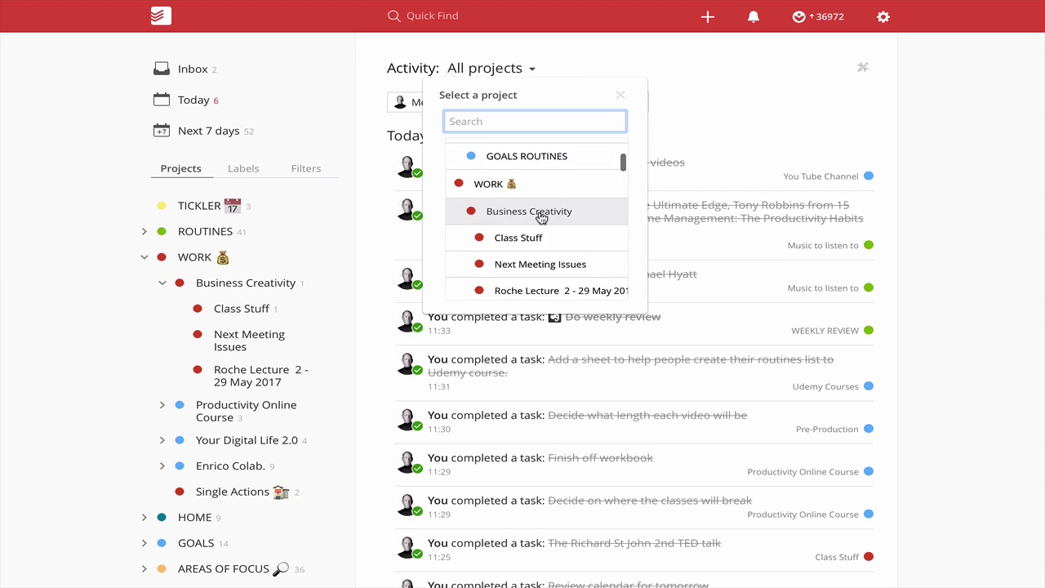
left_click(541, 214)
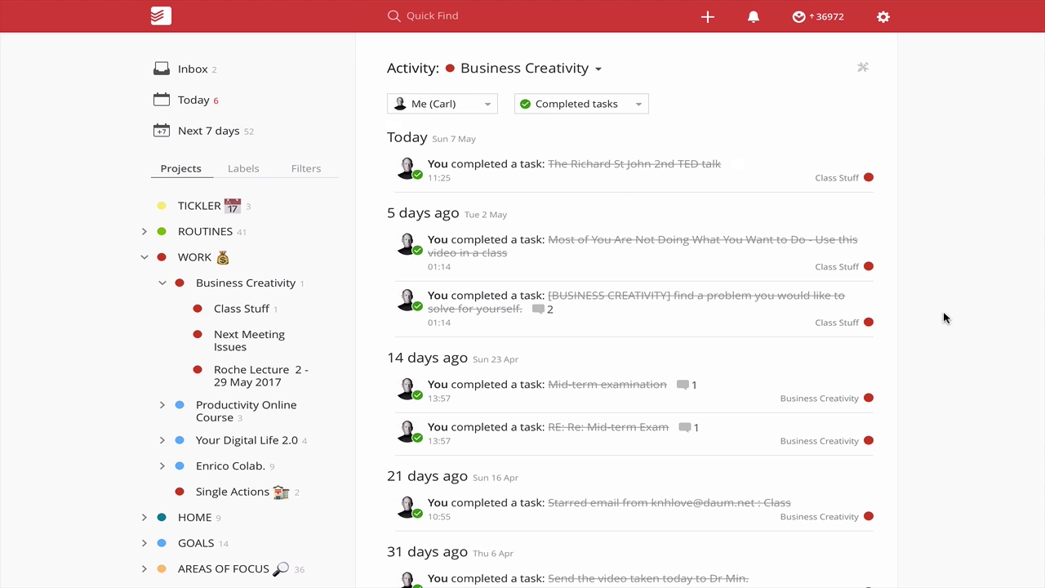
scroll(944, 318, "down", 20)
scroll(945, 318, "up", 20)
scroll(944, 317, "down", 20)
scroll(945, 318, "up", 20)
Open the Business Creativity project and display its completed tasks within the task list for review.
left_click(230, 286)
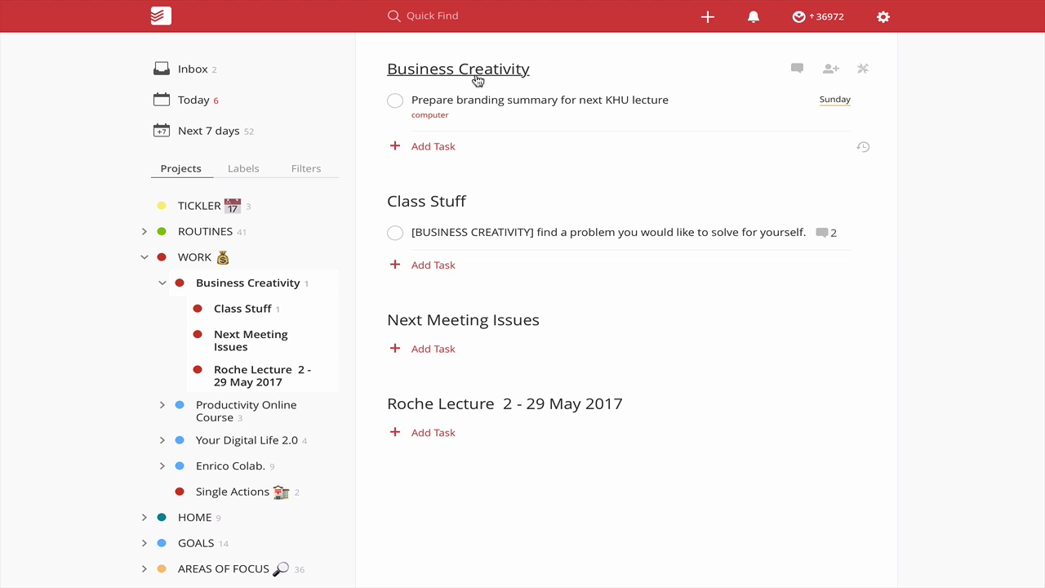
left_click(863, 149)
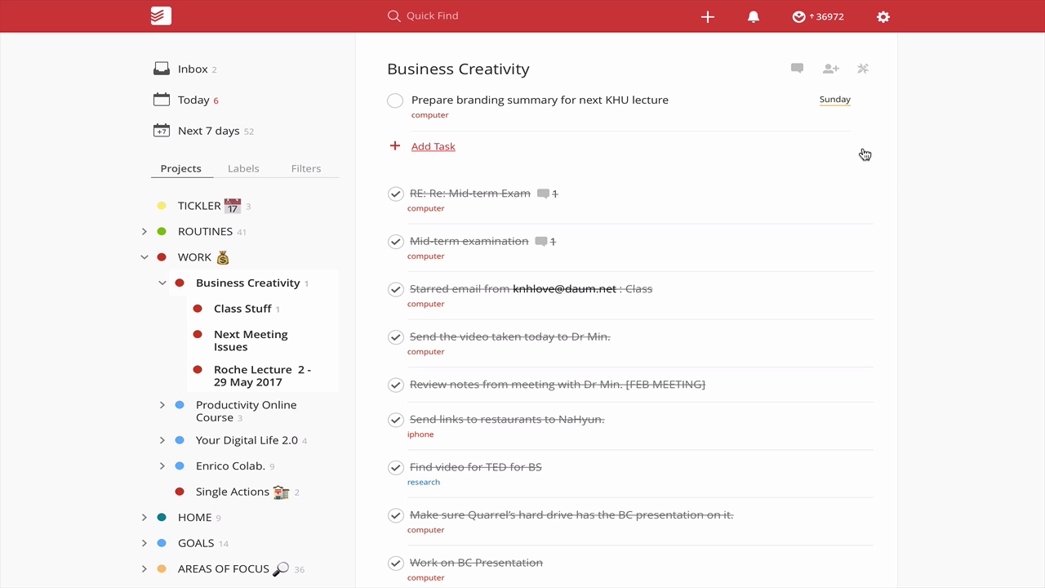
scroll(602, 297, "down", 10)
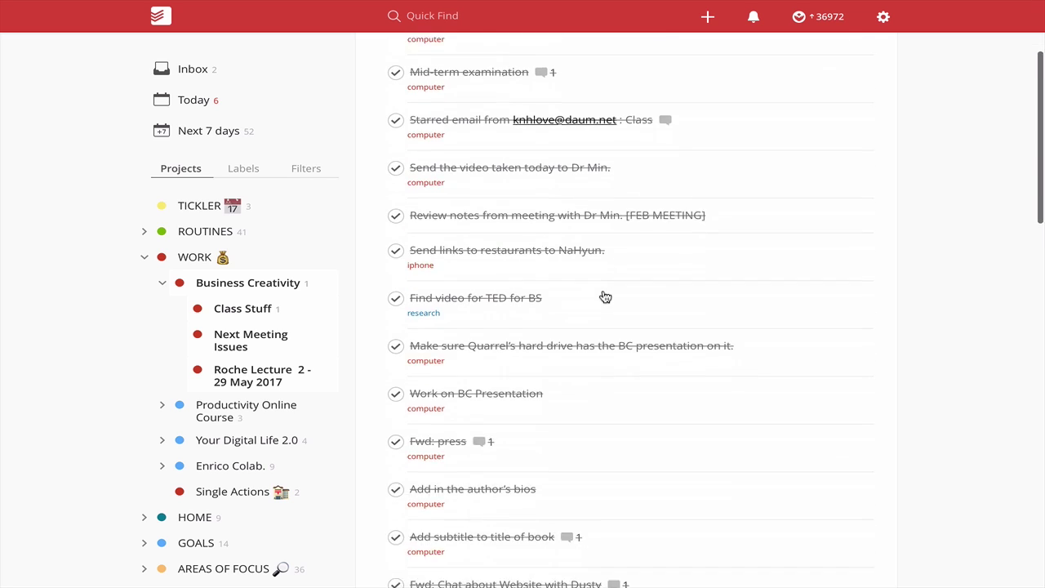
scroll(604, 297, "down", 6)
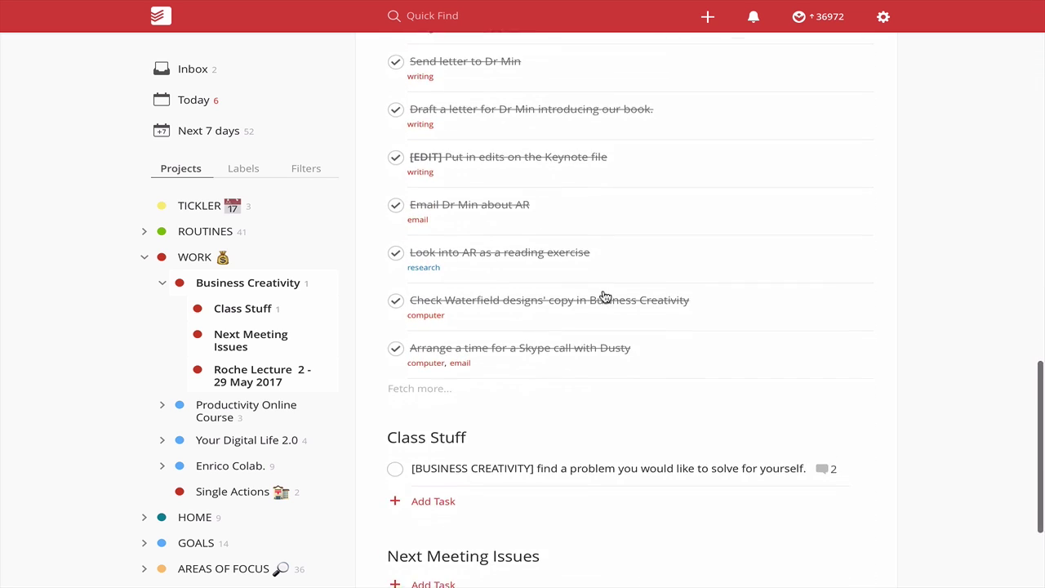
scroll(604, 297, "up", 1)
scroll(604, 296, "up", 15)
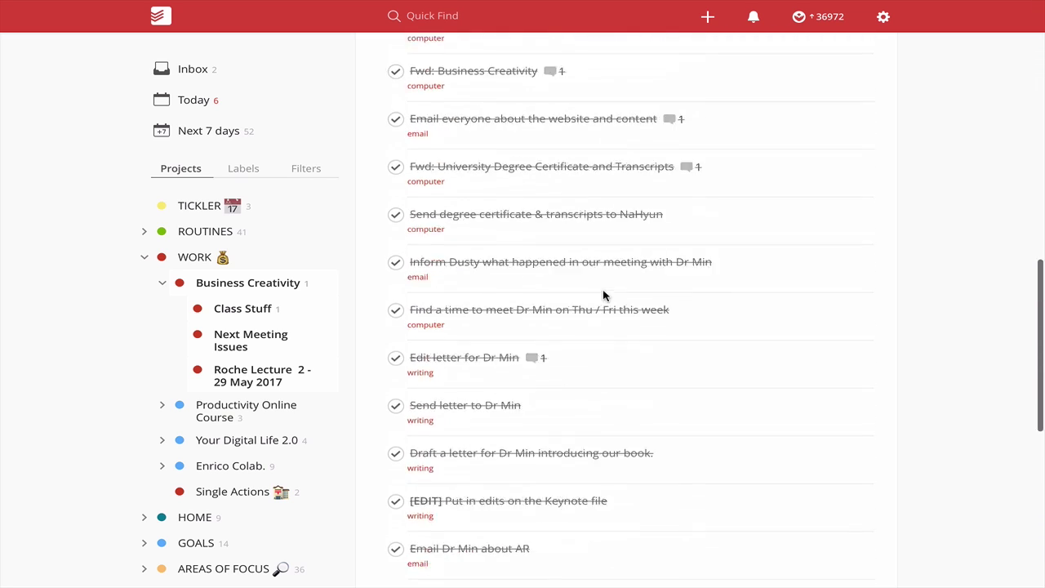
scroll(604, 296, "up", 2)
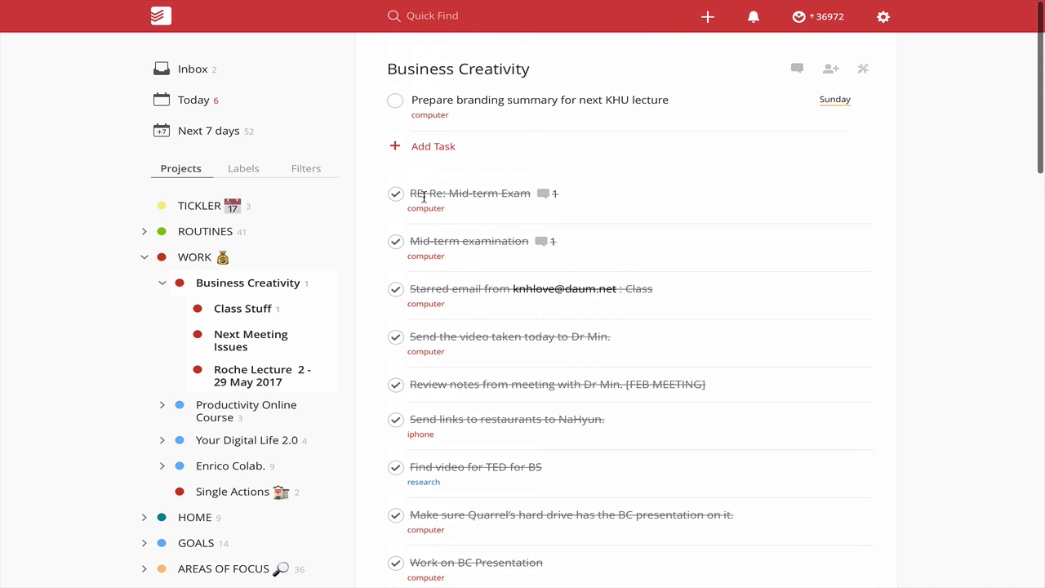
scroll(547, 511, "down", 15)
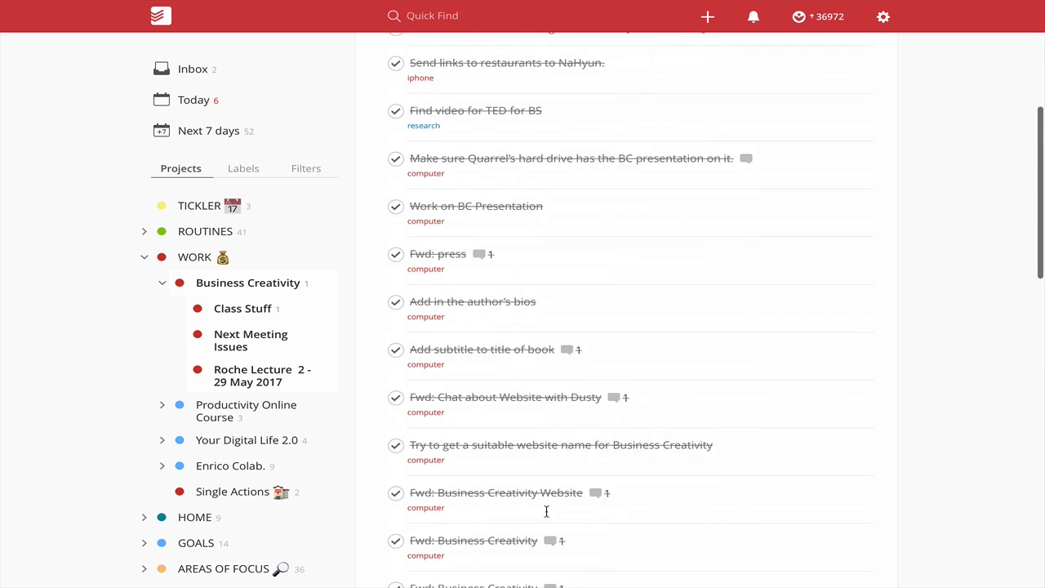
scroll(546, 511, "up", 10)
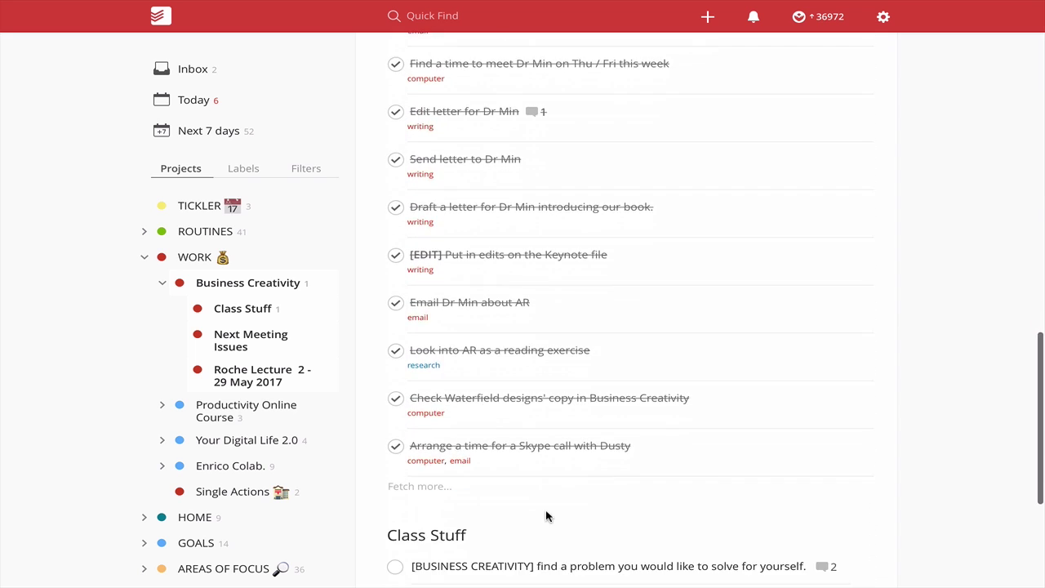
scroll(547, 516, "up", 5)
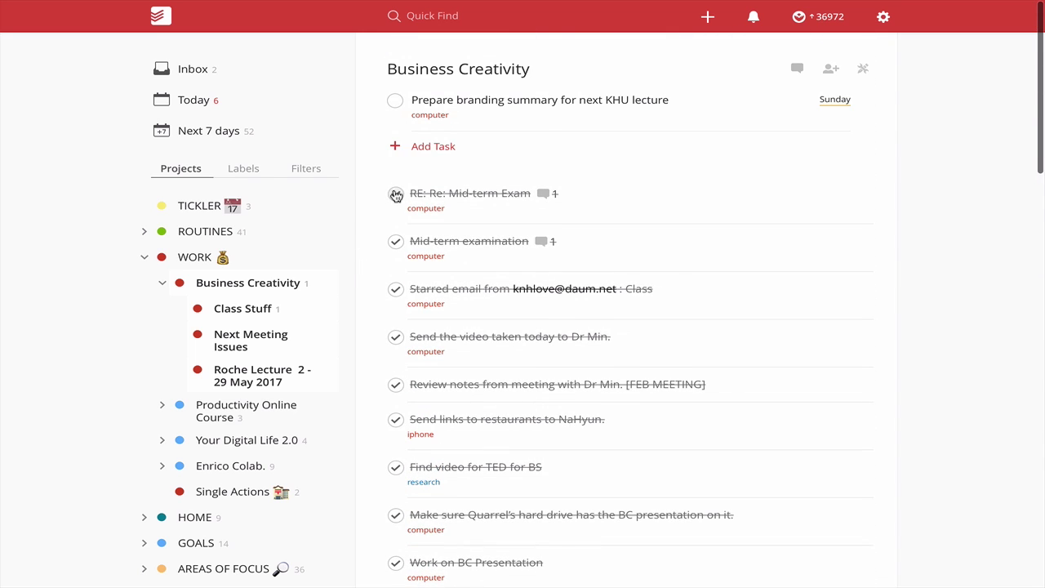
Reopen the completed task "RE: Re: Mid-term Exam" in Business Creativity and mark it complete again.
left_click(396, 193)
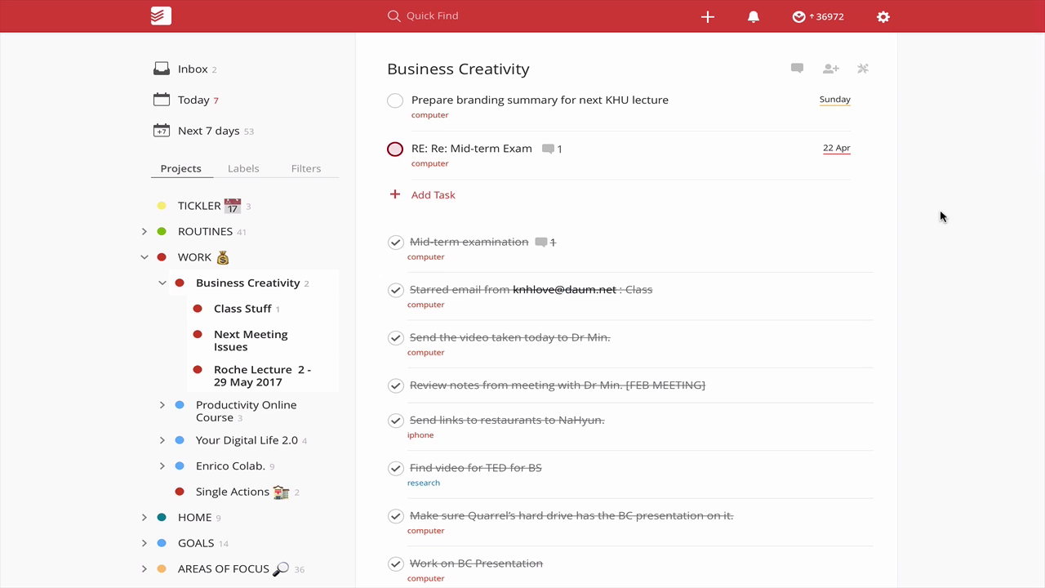
left_click(395, 149)
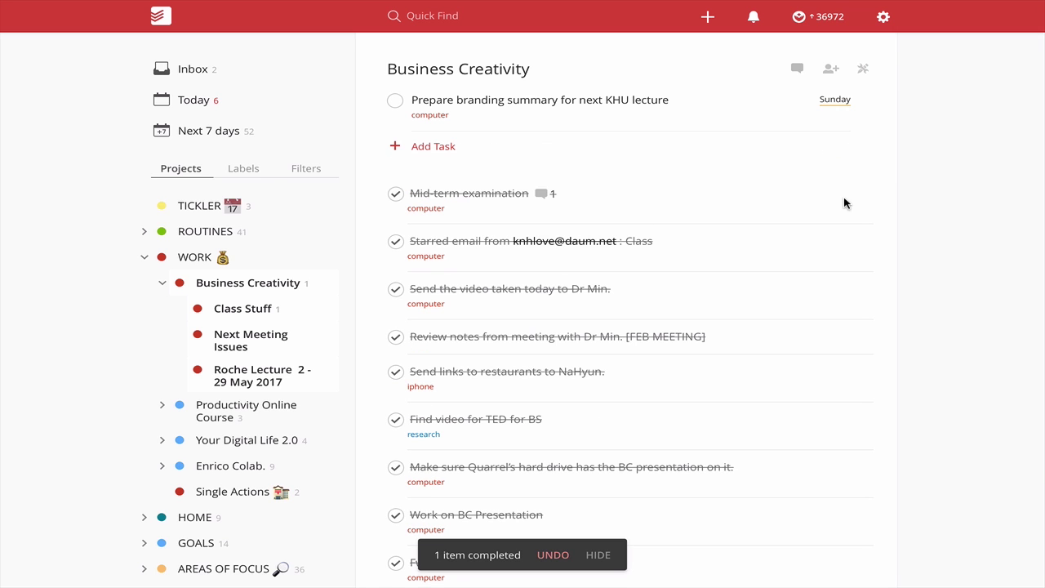
scroll(904, 222, "down", 15)
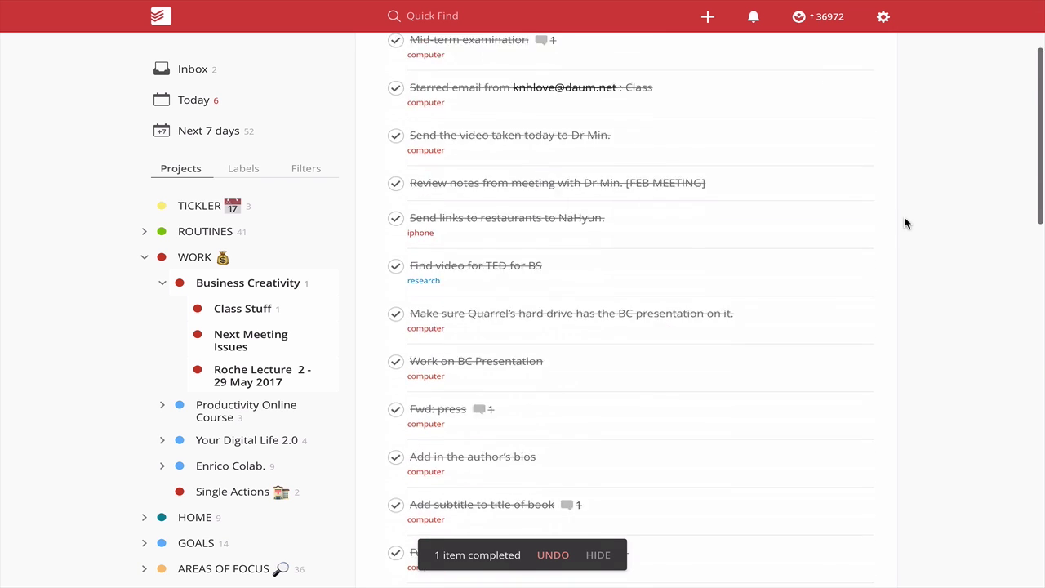
scroll(905, 222, "up", 15)
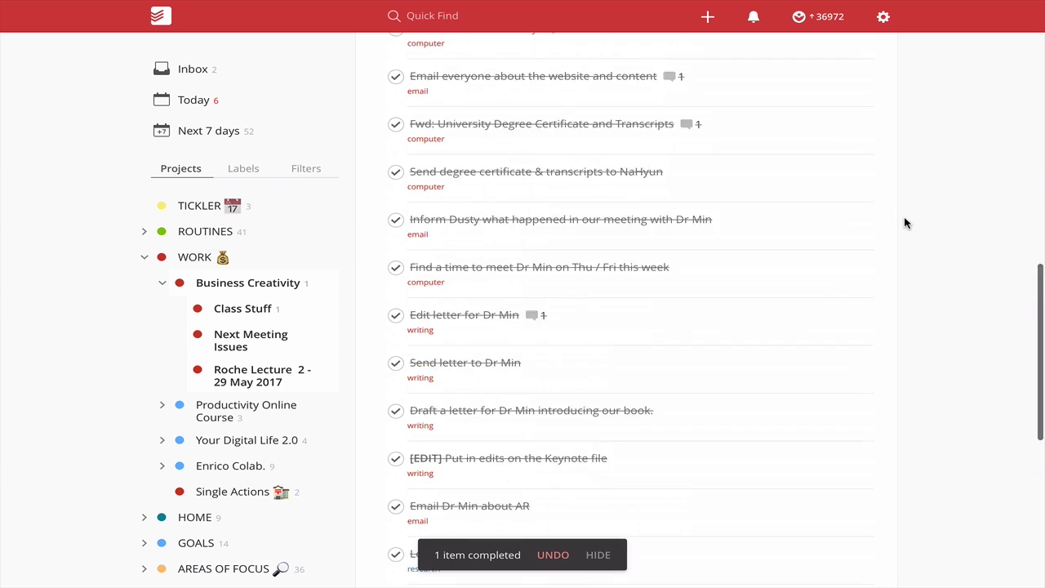
Display the completed tasks of the Class Stuff project, reopening the 2nd TED talk task and completing it again.
left_click(228, 311)
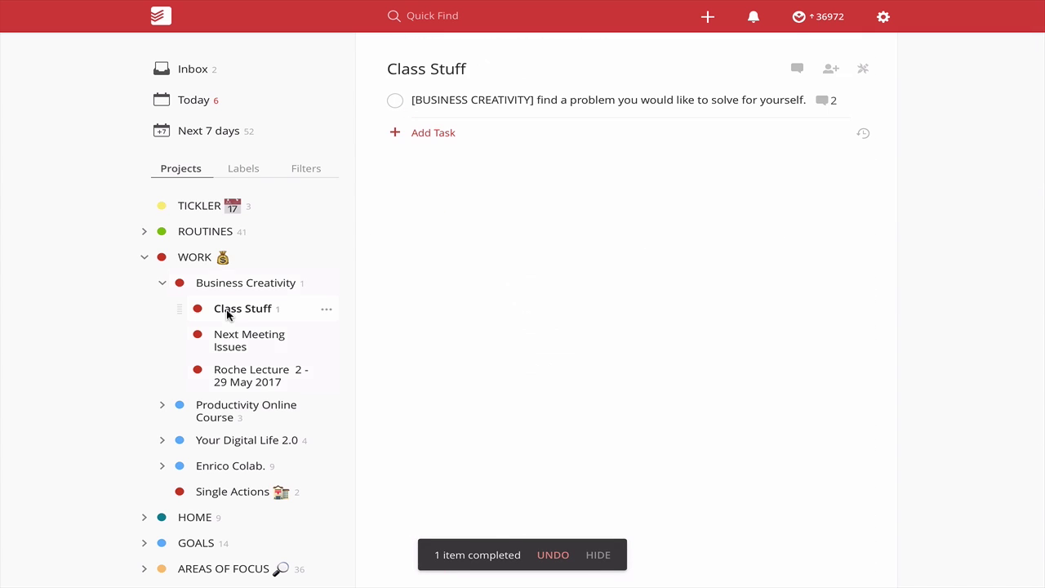
left_click(863, 134)
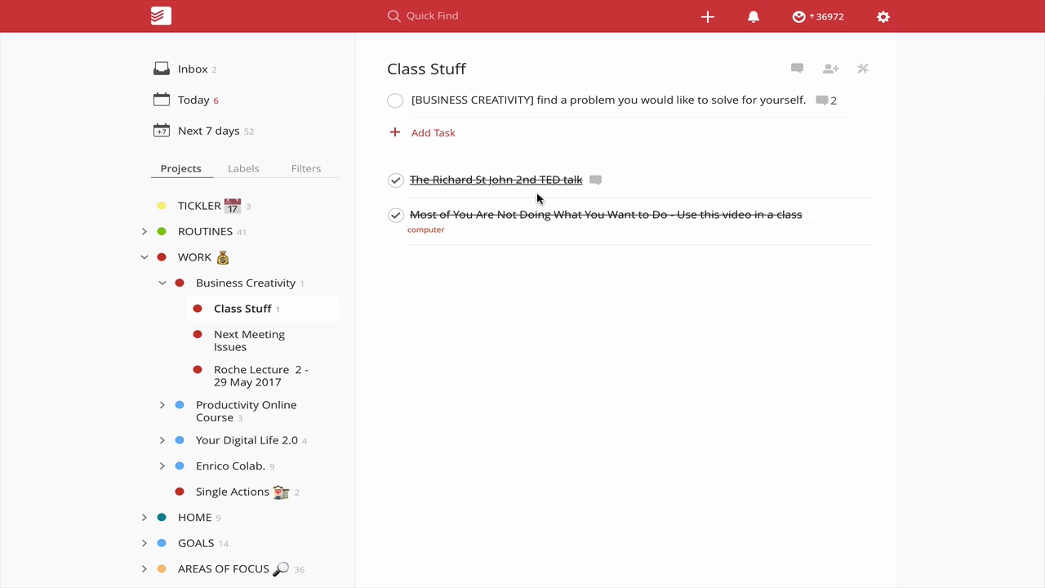
left_click(396, 181)
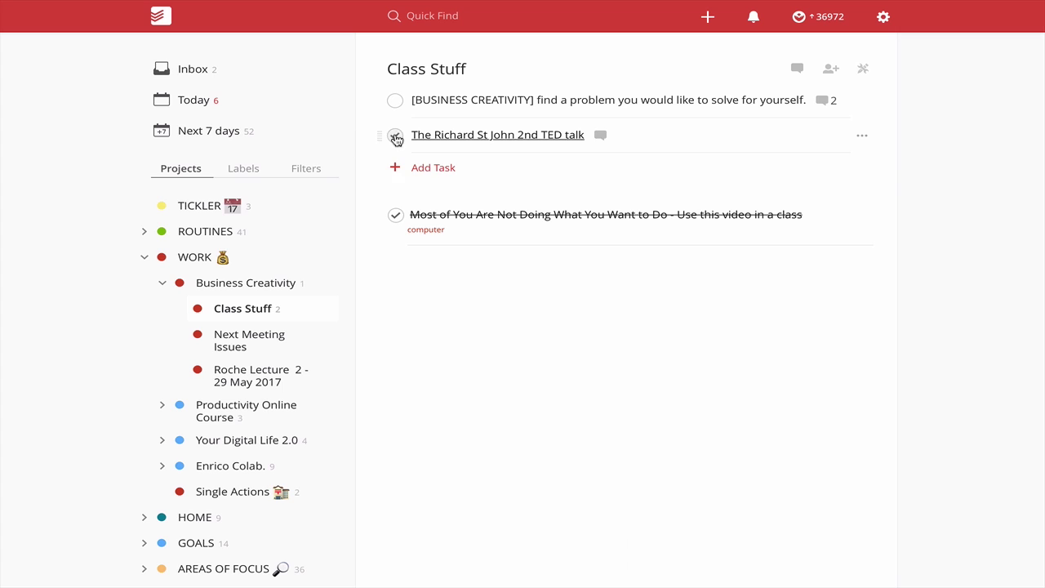
left_click(395, 135)
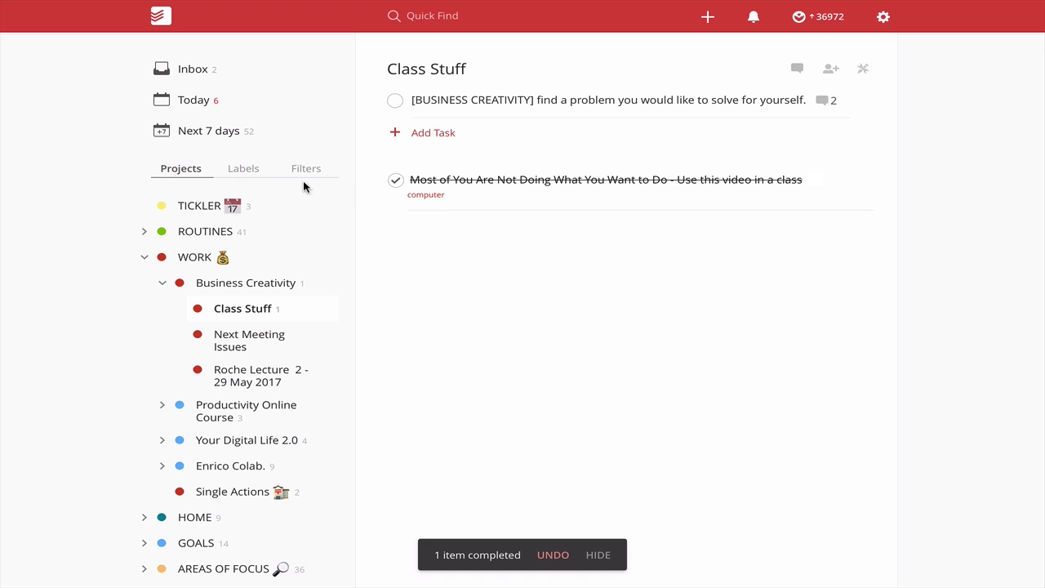
Switch between Next Meeting Issues and Class Stuff, displaying Class Stuff's completed tasks, to check whether that display persists.
left_click(241, 339)
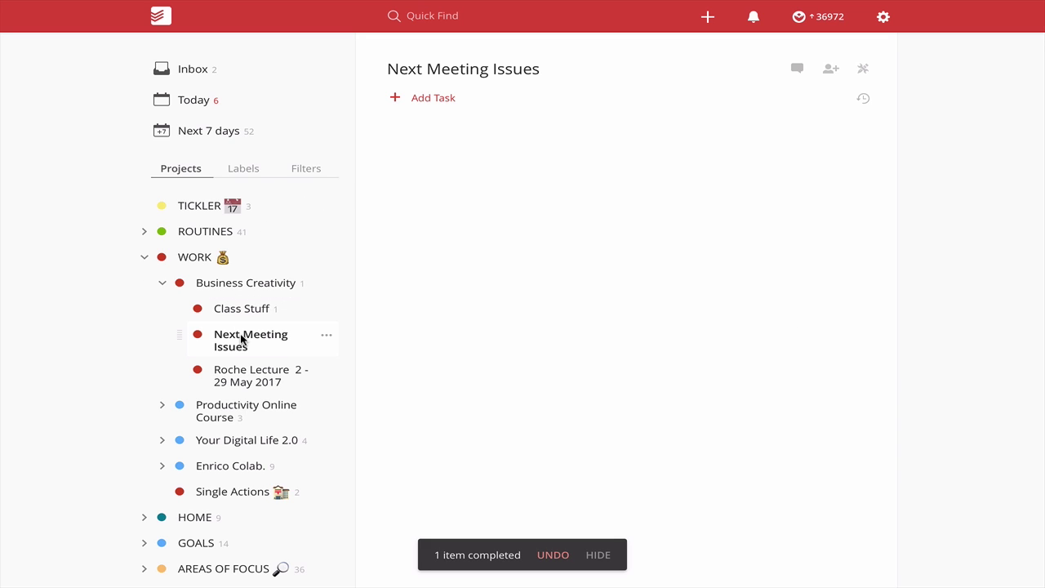
left_click(234, 312)
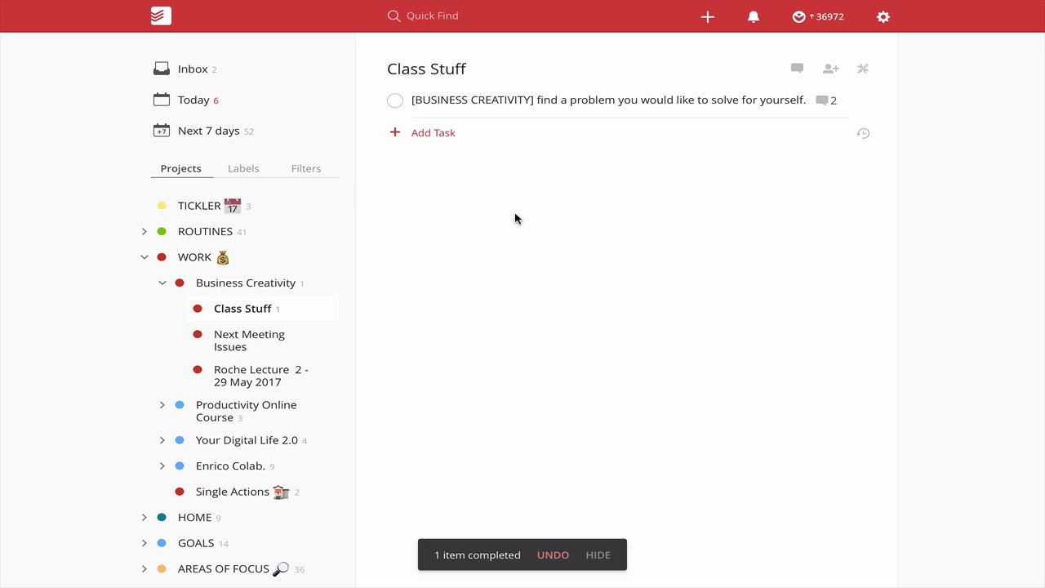
left_click(227, 329)
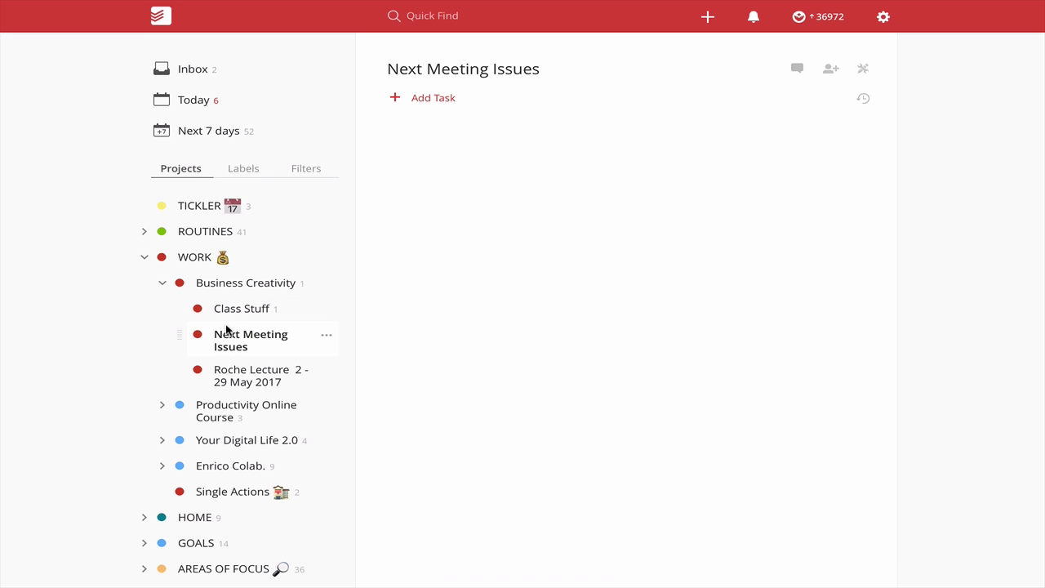
left_click(230, 309)
left_click(866, 134)
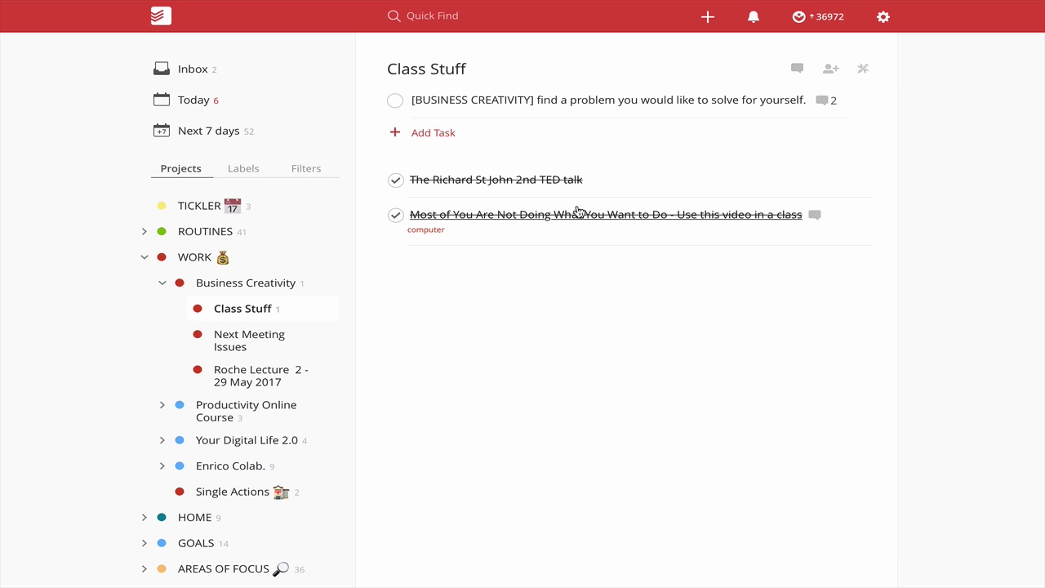
left_click(233, 342)
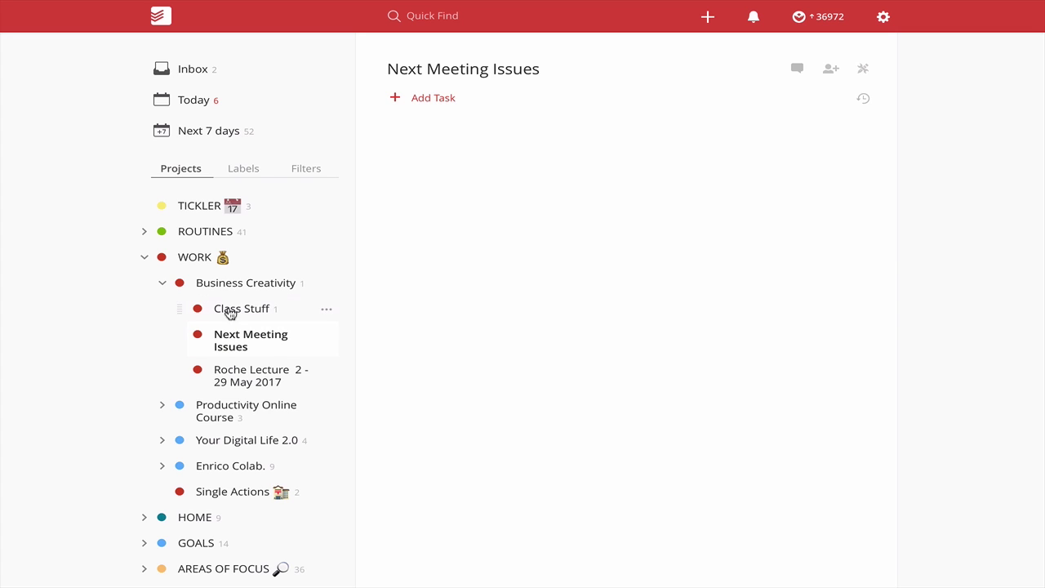
left_click(230, 315)
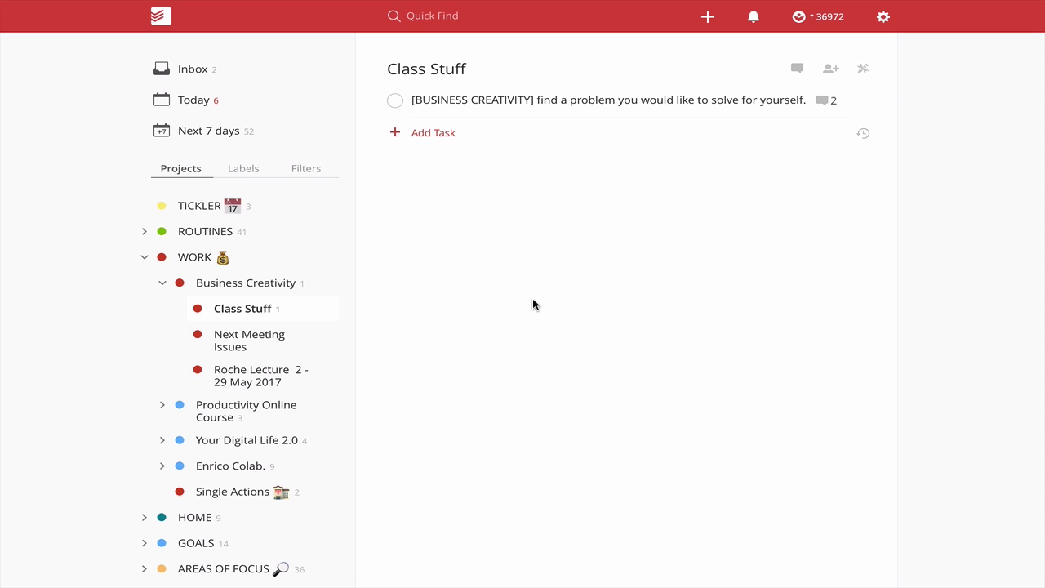
Open the activity log of all completed tasks and examine the options for filtering by activity type and by collaborator.
left_click(824, 20)
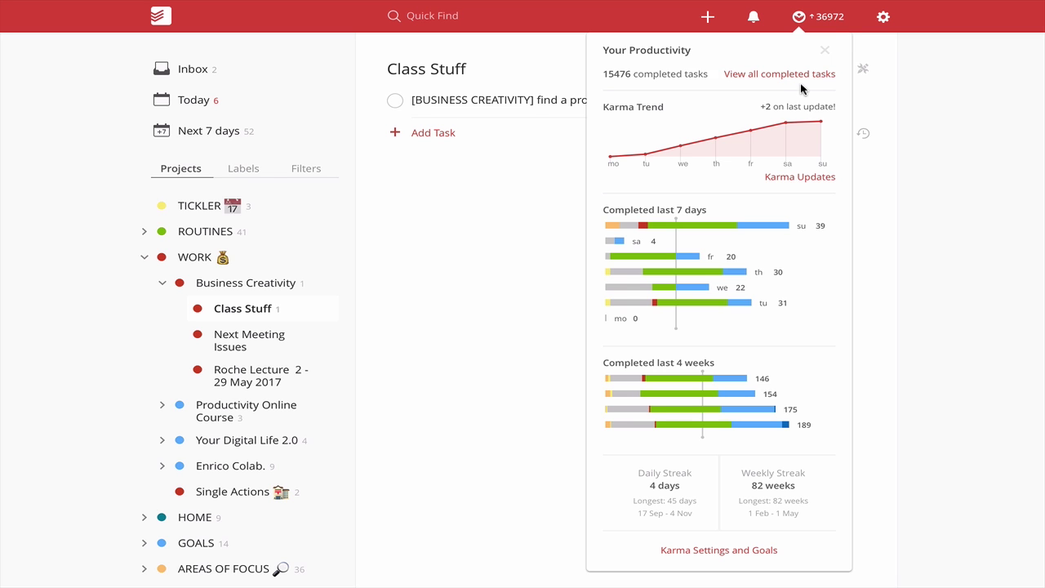
left_click(789, 78)
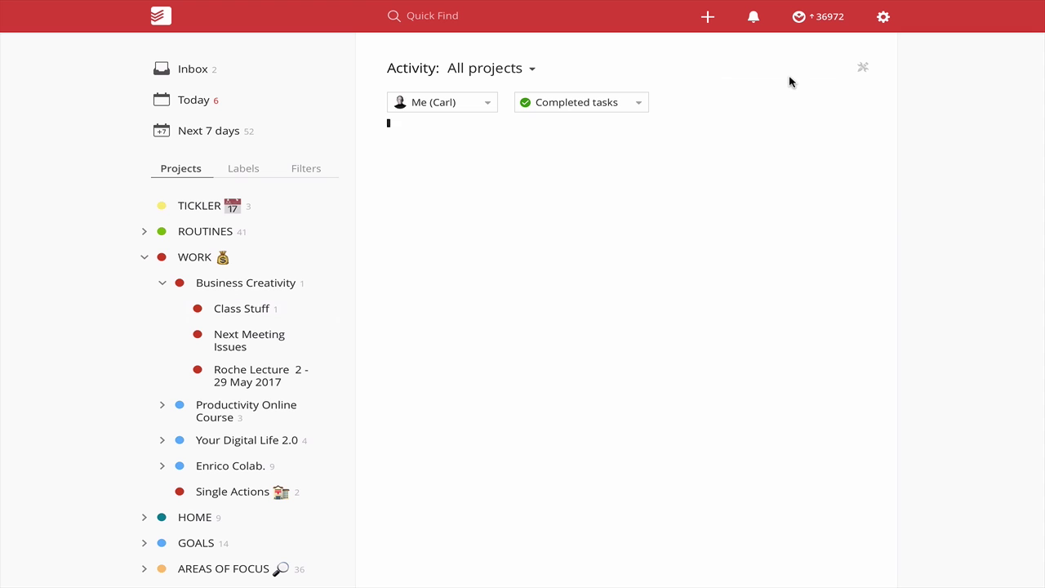
left_click(637, 104)
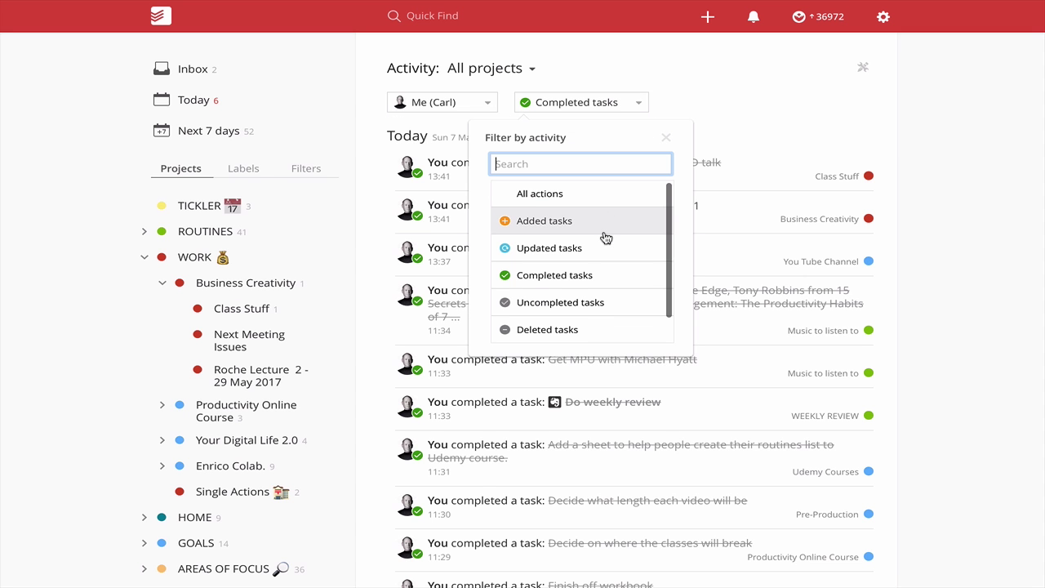
scroll(606, 238, "down", 1)
scroll(603, 236, "up", 1)
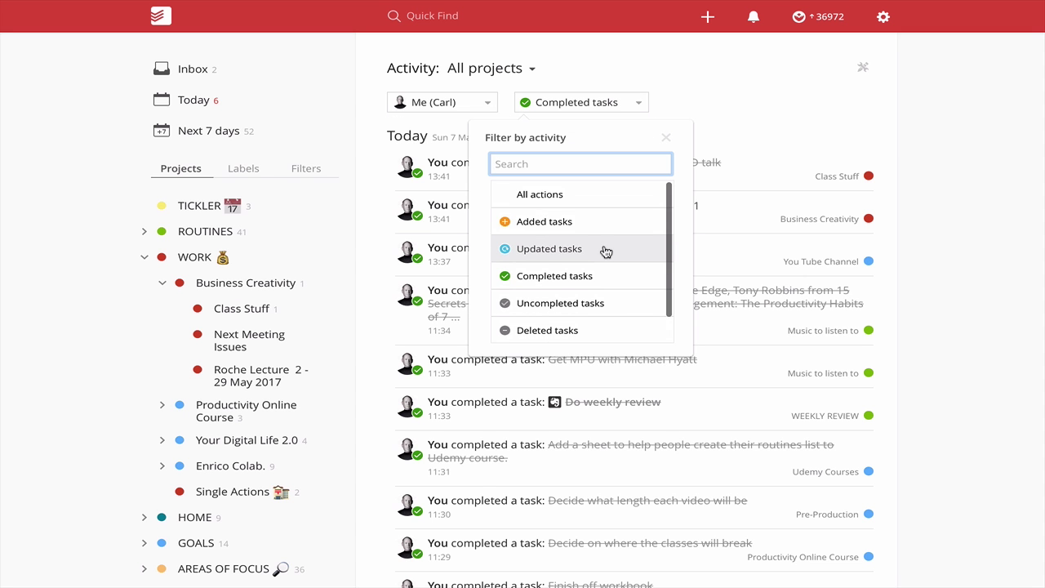
left_click(735, 126)
left_click(485, 105)
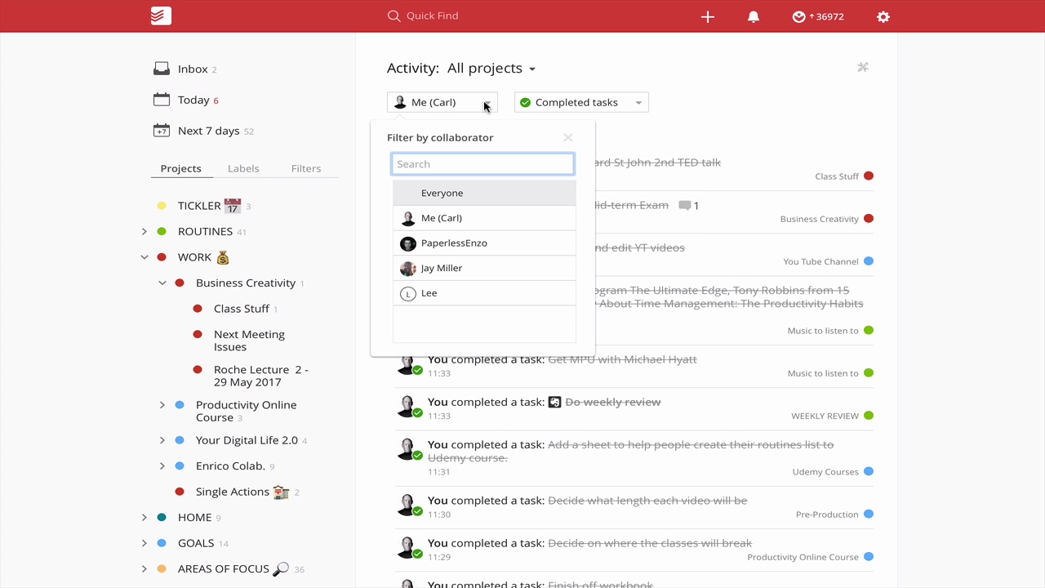
left_click(490, 103)
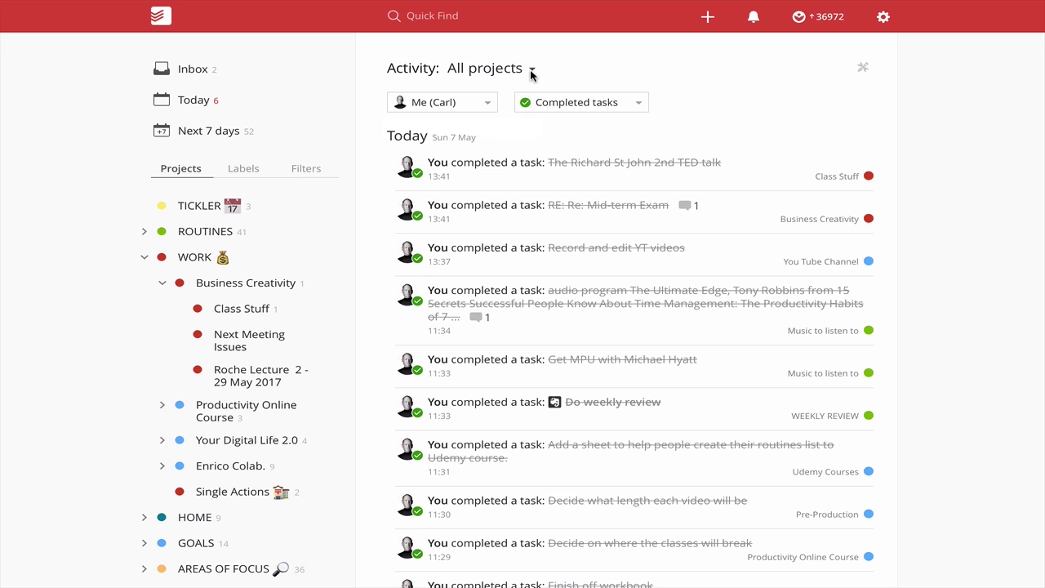
Limit the completed-tasks activity log to the Business Creativity project and look through its older entries.
left_click(532, 72)
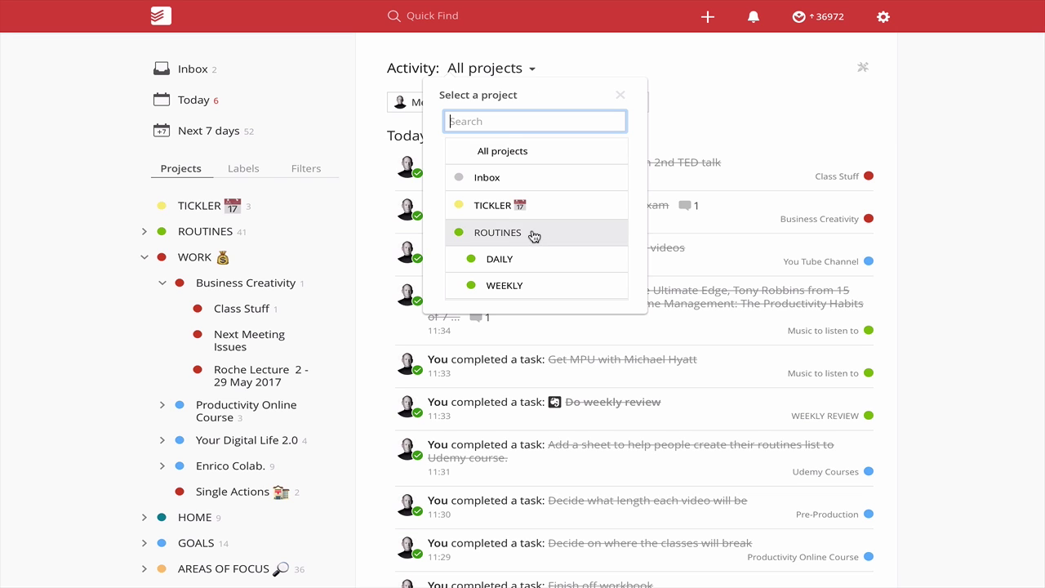
scroll(531, 235, "down", 4)
left_click(533, 232)
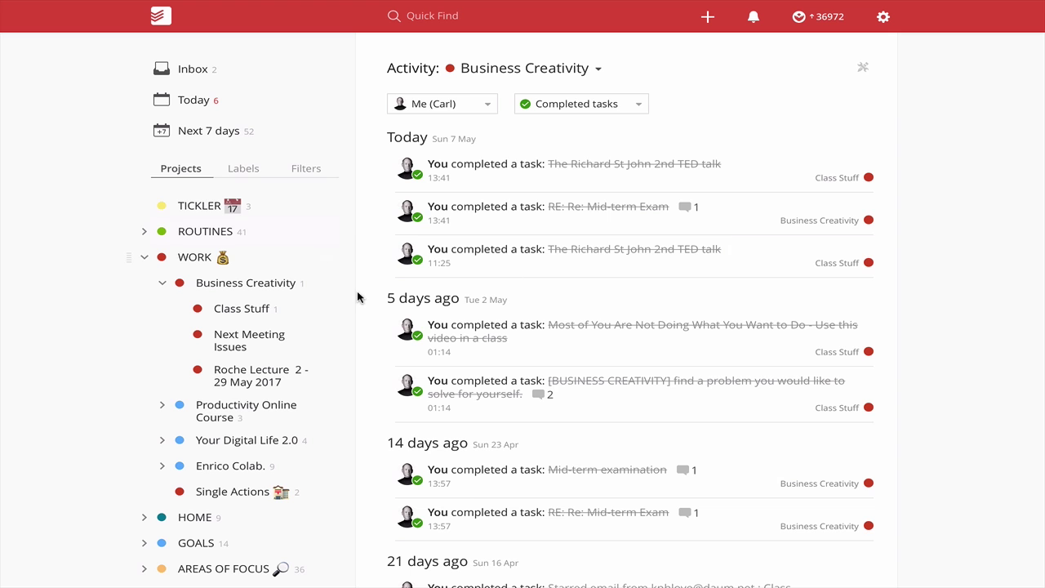
scroll(359, 297, "down", 7)
scroll(359, 297, "down", 3)
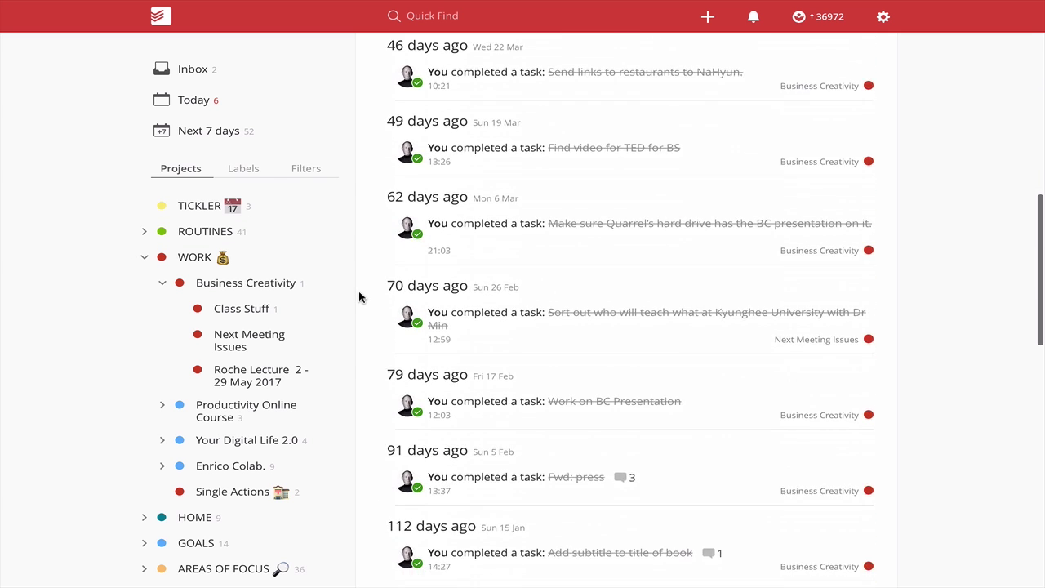
scroll(359, 297, "up", 10)
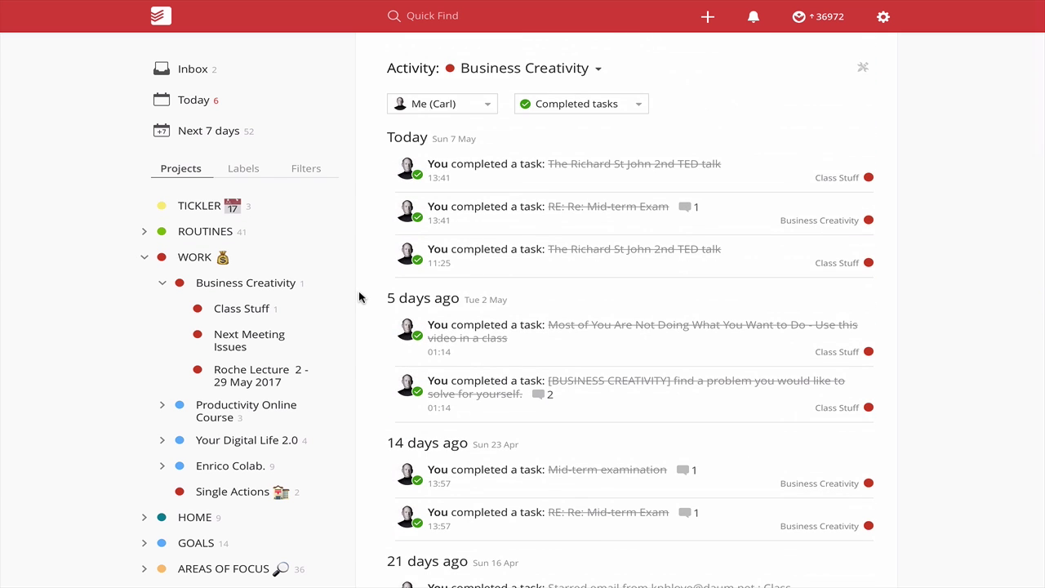